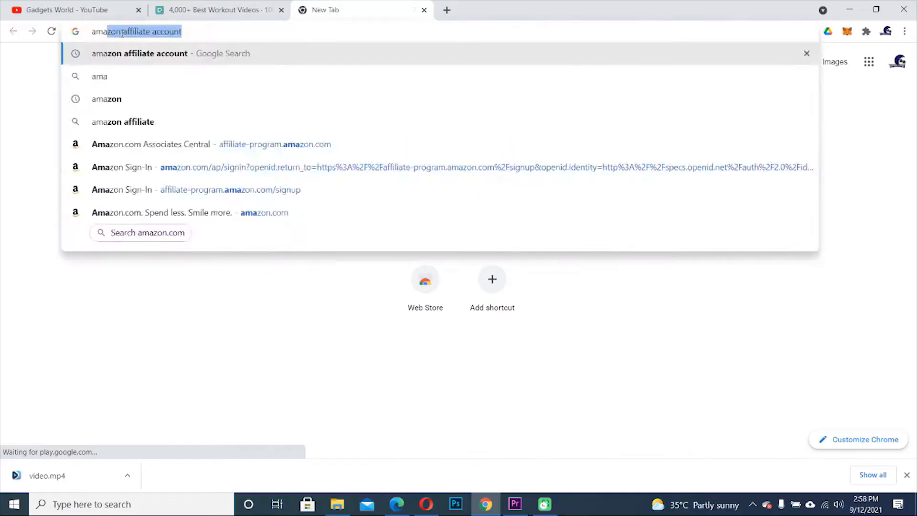
Open Amazon Associates Central through a search for "amazon affiliate account" and start the sign-up, accepting the existing account information.
key(Return)
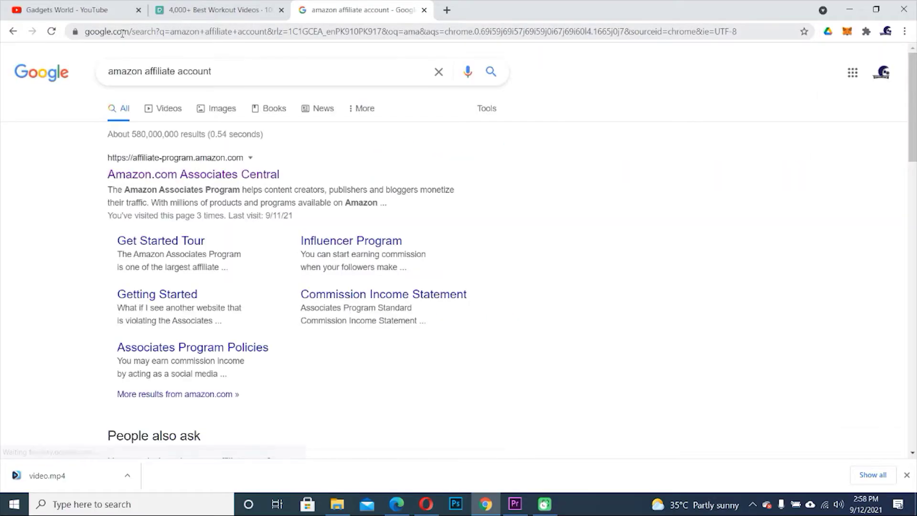
click(165, 174)
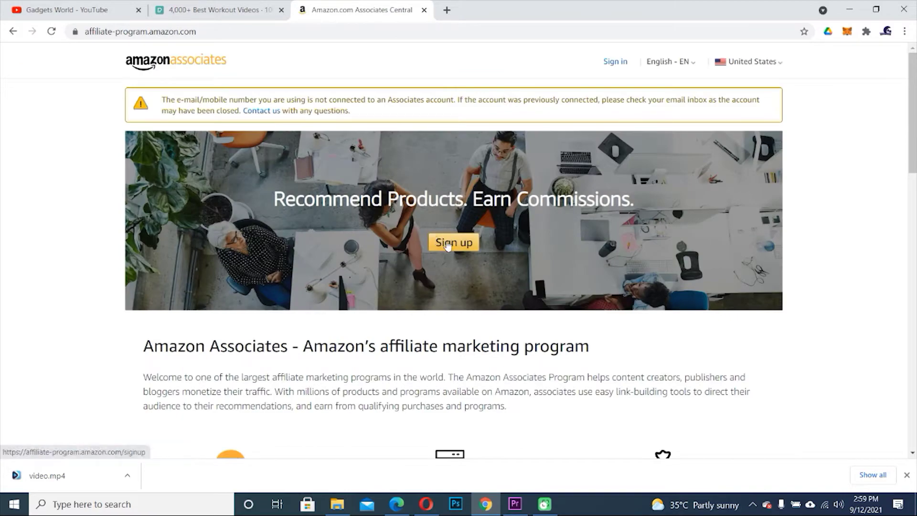
click(455, 246)
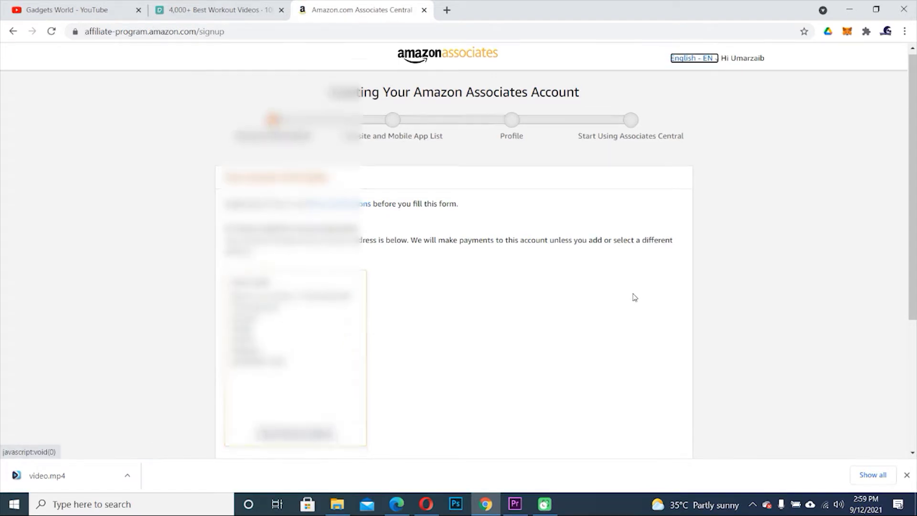
scroll(632, 296, down, 4)
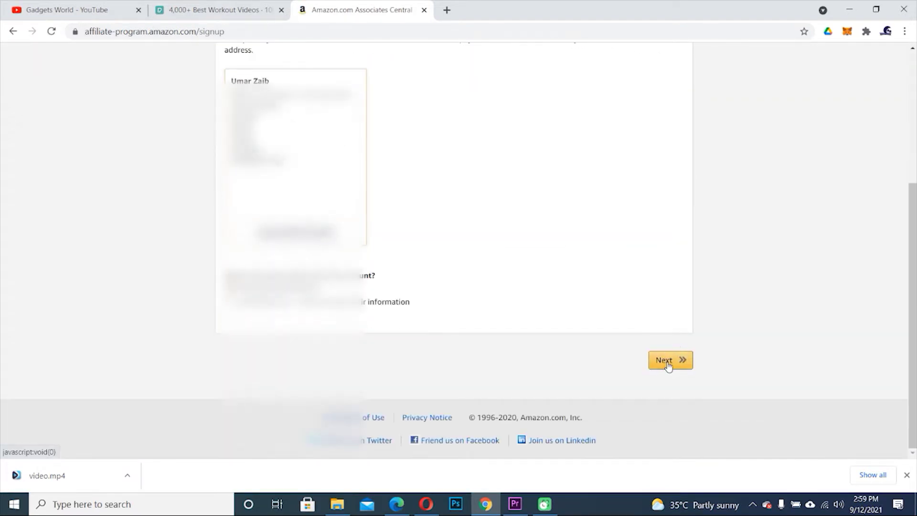
click(667, 362)
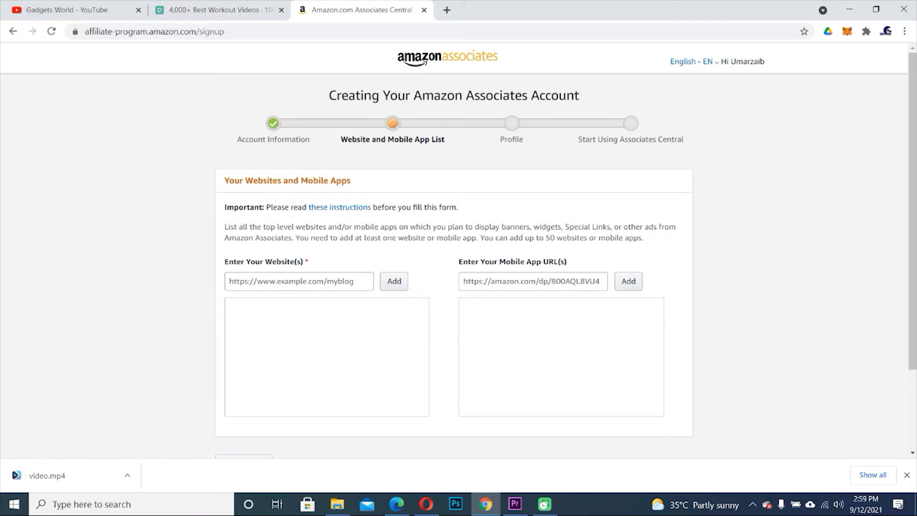
Copy the Gadgets World YouTube channel's address and submit it as the website in the Associates website list.
click(57, 9)
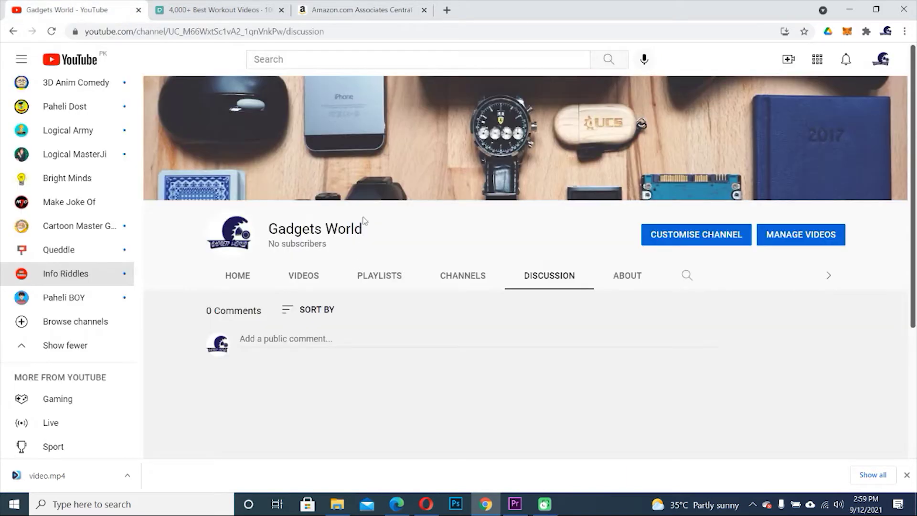
click(174, 31)
right_click(174, 31)
click(203, 94)
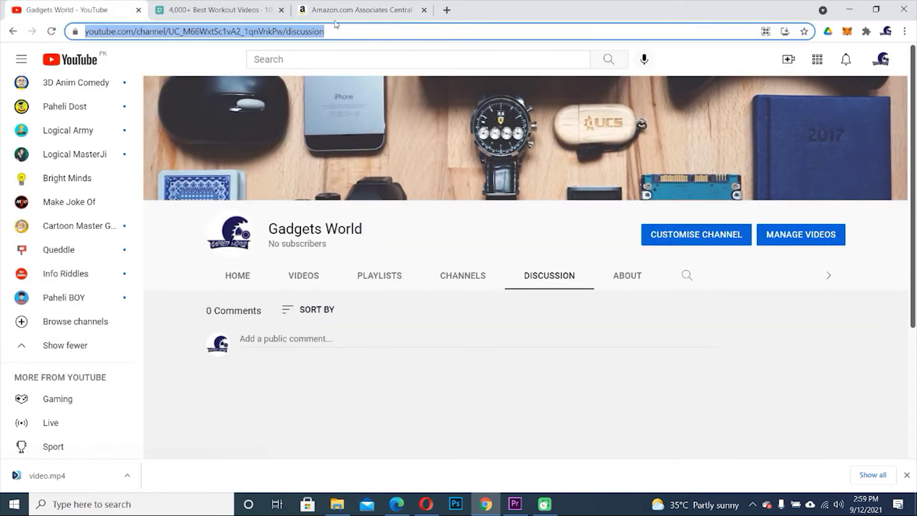
click(348, 9)
click(289, 282)
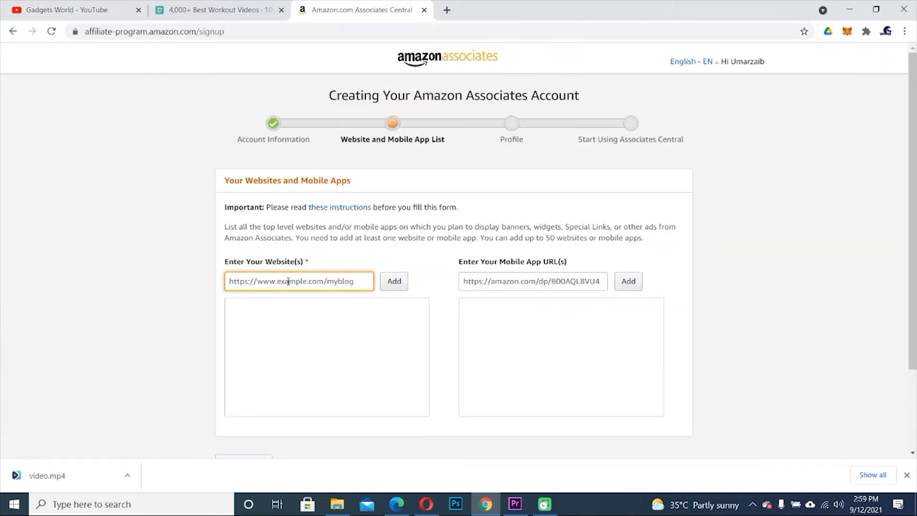
key(ctrl+v)
click(394, 281)
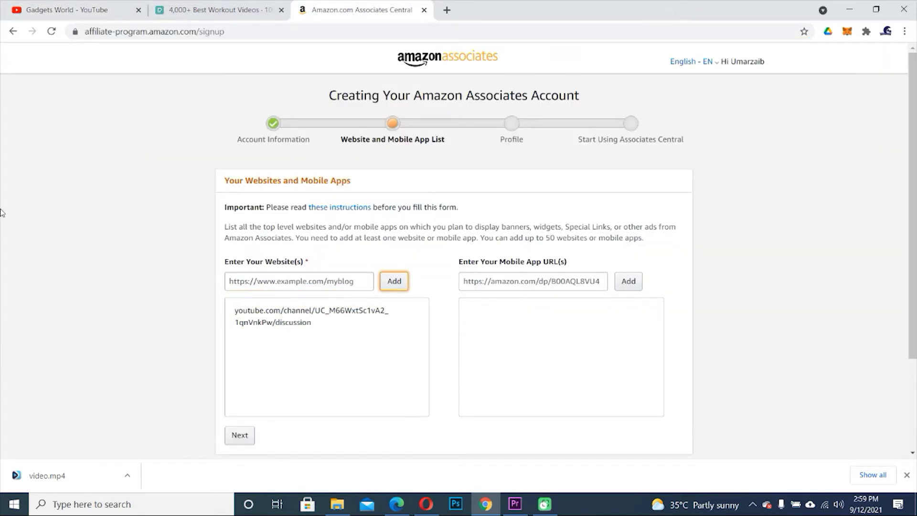
click(236, 436)
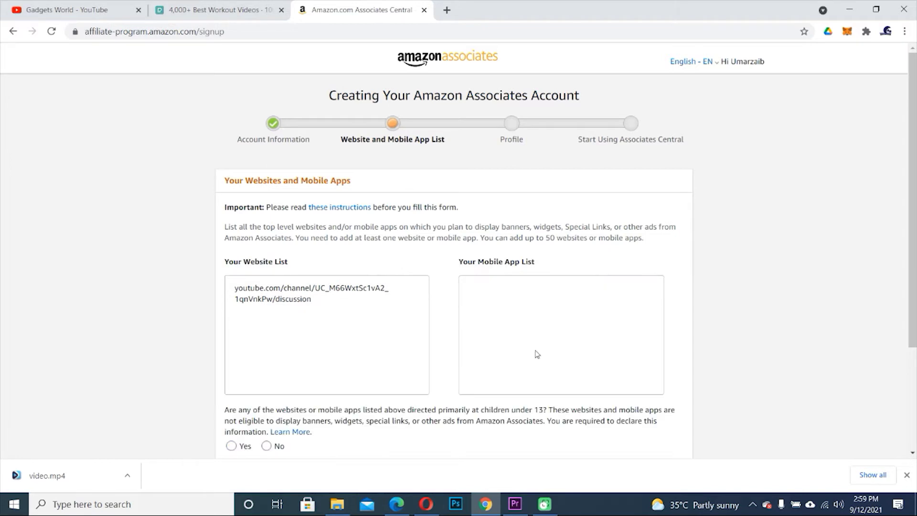
Declare that none of the listed websites is directed at children under 13 and continue to the profile page.
scroll(594, 317, down, 3)
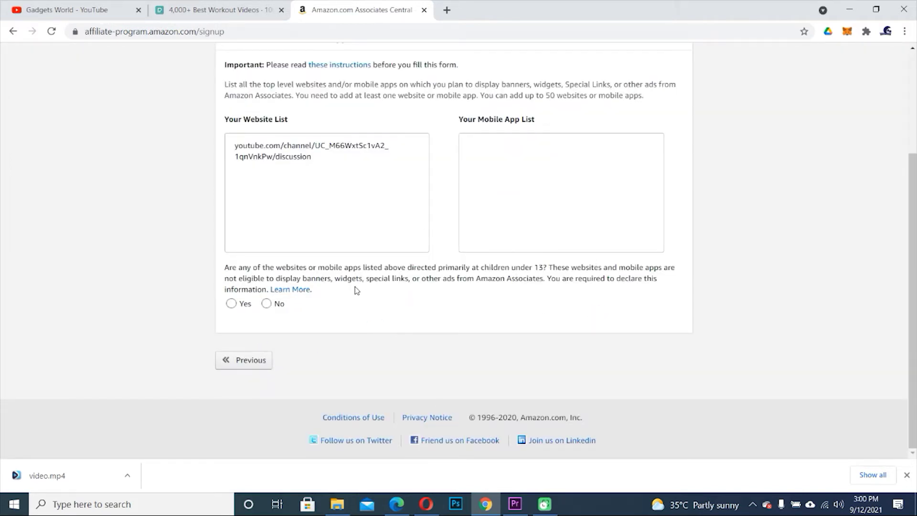
click(266, 303)
click(246, 332)
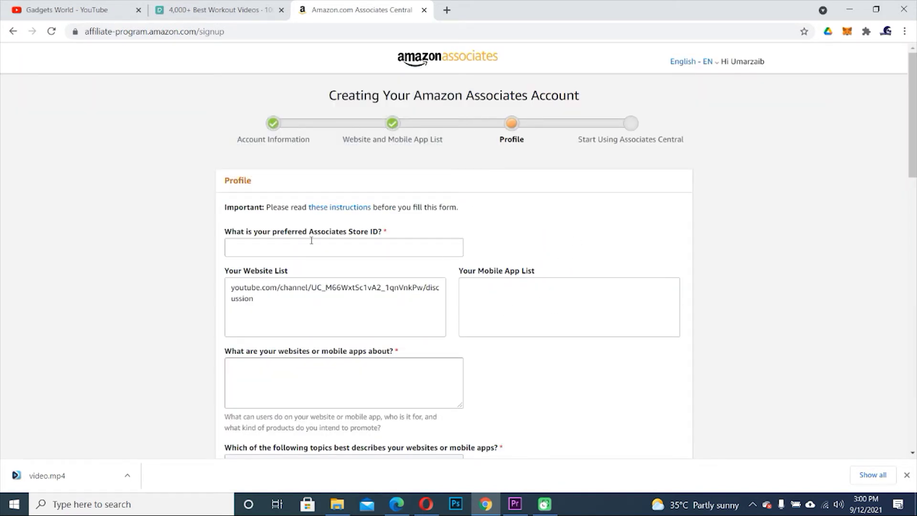
Copy the channel name Gadgets World from the YouTube page and enter it as the preferred Associates Store ID.
click(62, 7)
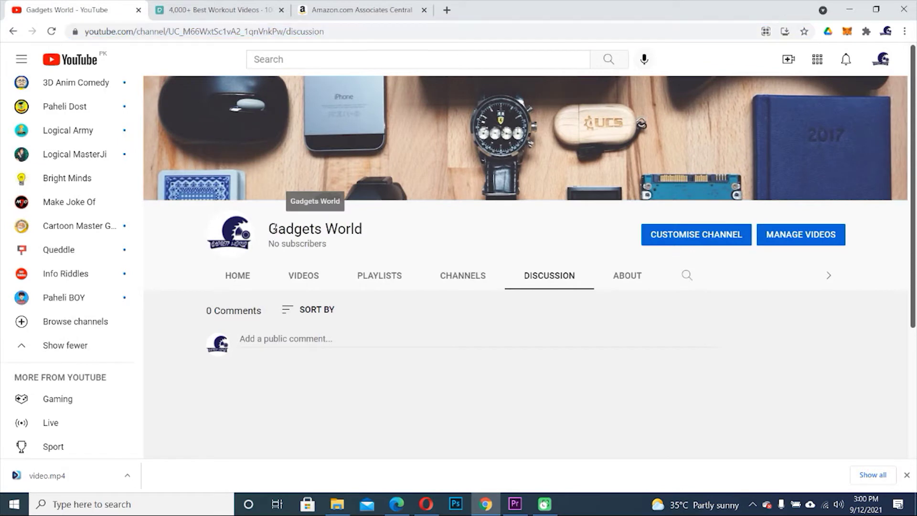
drag(270, 228, 387, 233)
click(358, 10)
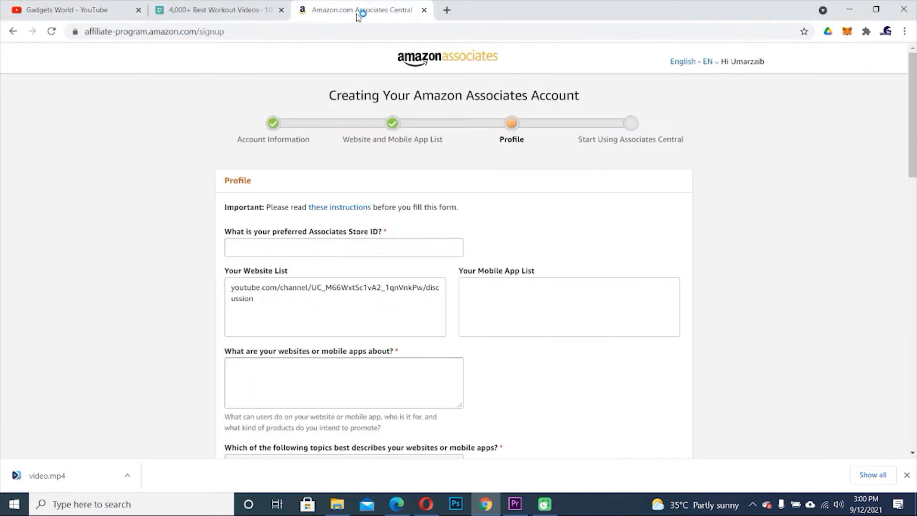
click(245, 240)
key(ctrl+v)
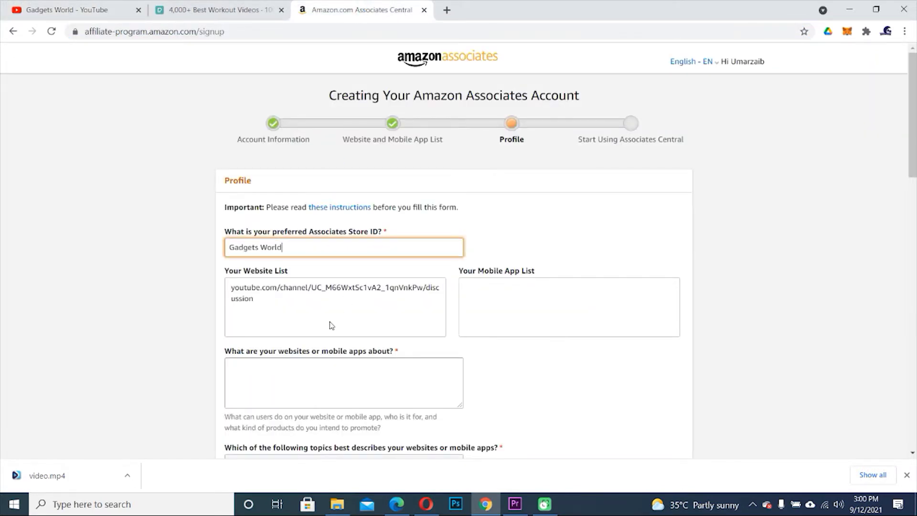
click(62, 10)
click(303, 31)
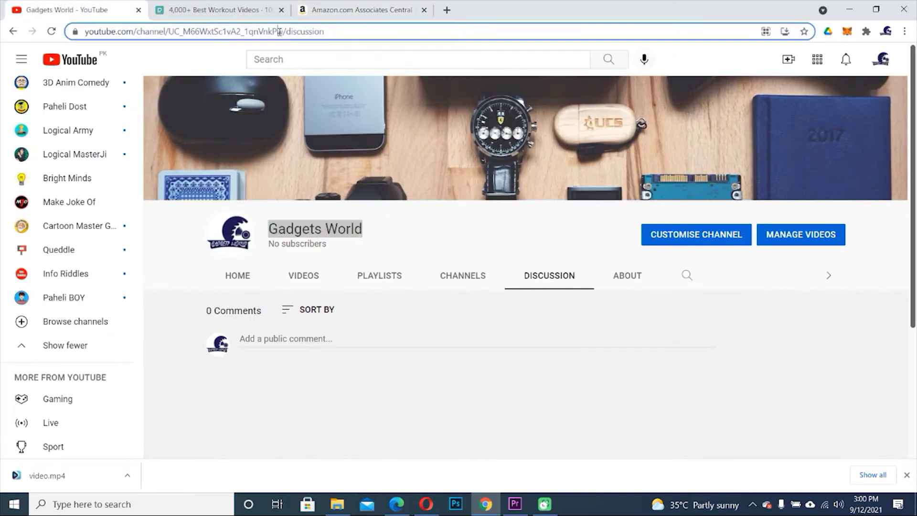
right_click(279, 32)
click(309, 97)
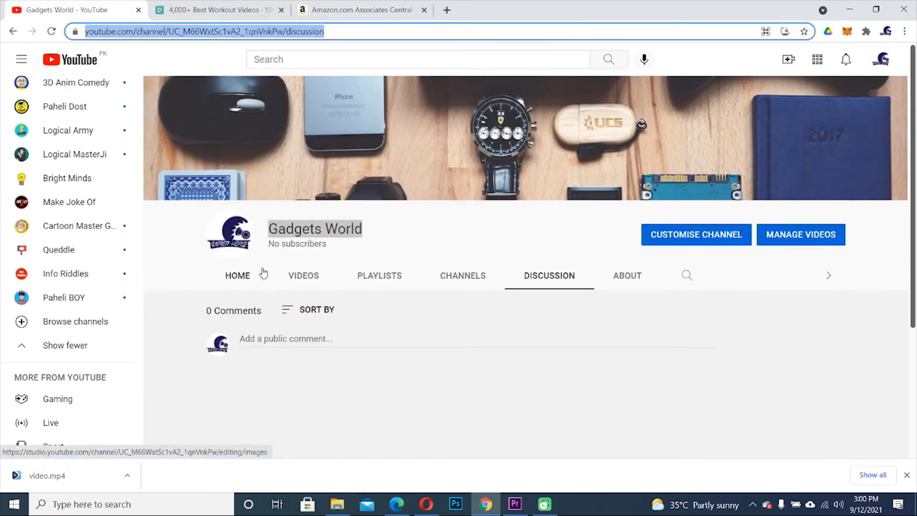
click(247, 278)
click(217, 31)
right_click(218, 31)
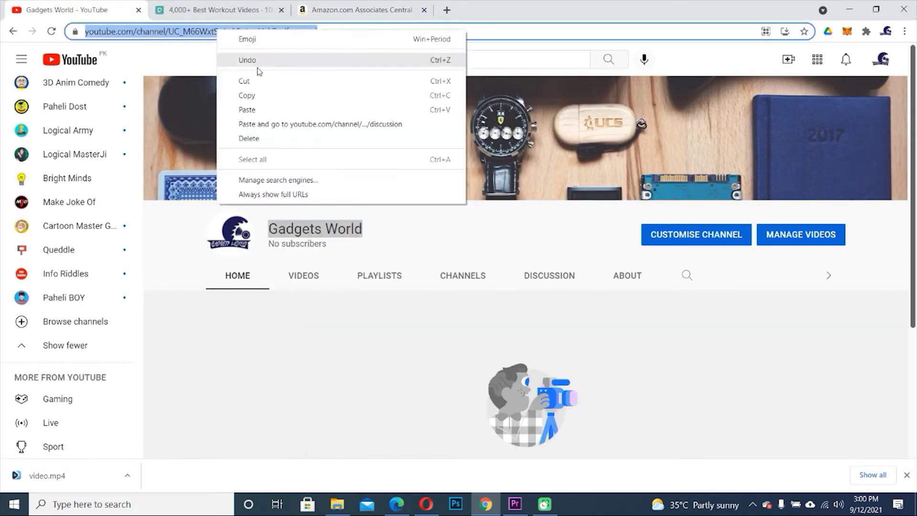
click(250, 94)
click(338, 14)
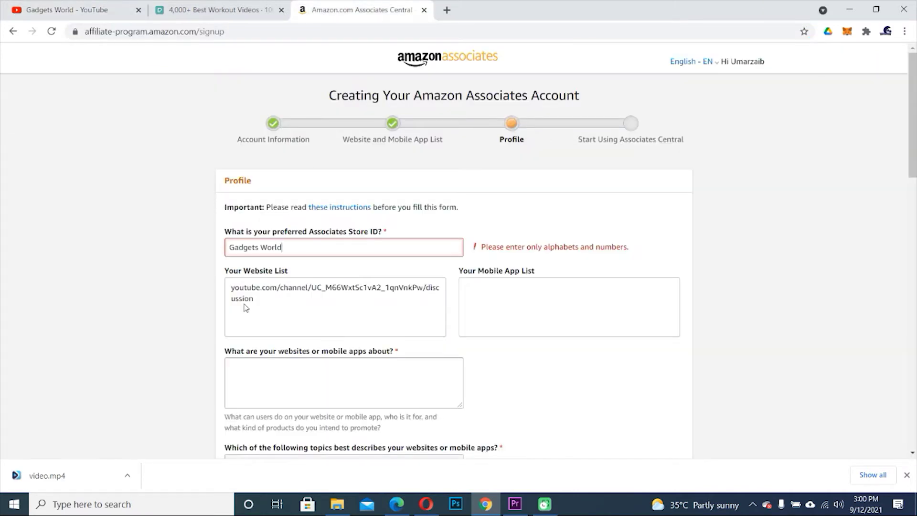
drag(253, 301, 210, 291)
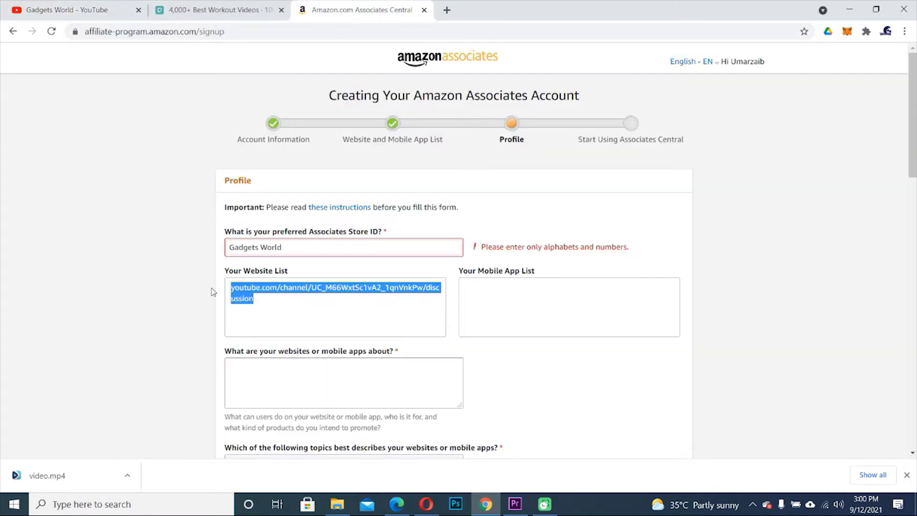
Change the preferred Associates Store ID to GadgetsWorld572, without a space.
click(331, 245)
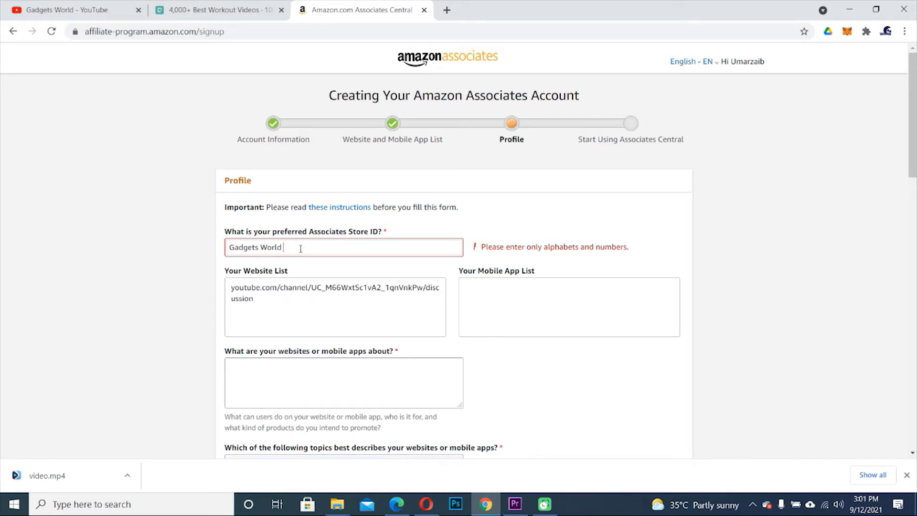
key(Left)
key(Left)
key(Left)
key(Left)
key(Left)
key(BackSpace)
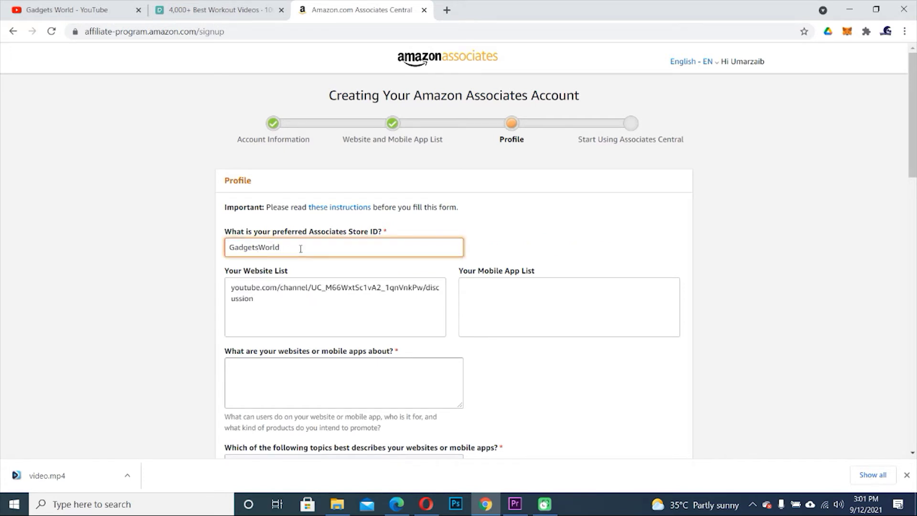
key(End)
text(572)
click(291, 263)
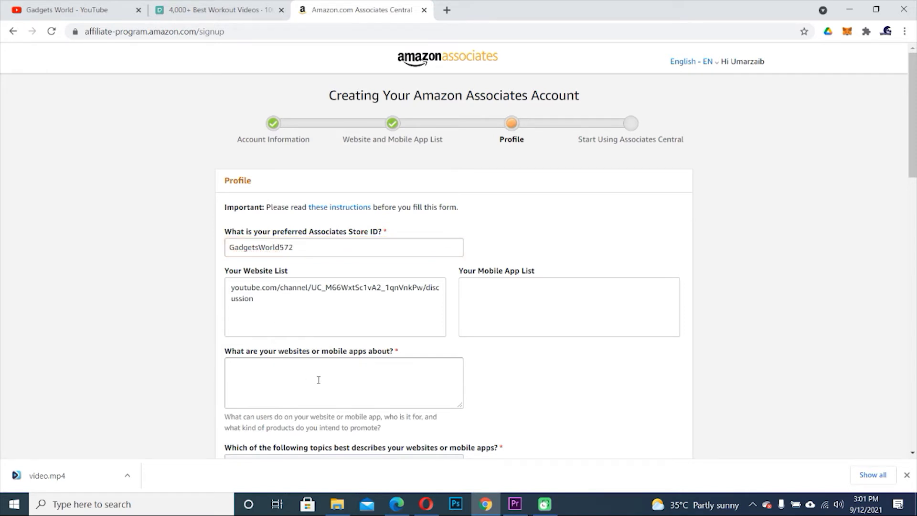
Set the primary website topic to Medical/Health/Beauty and mark Health & Beauty as the Amazon items to list.
scroll(318, 380, down, 2)
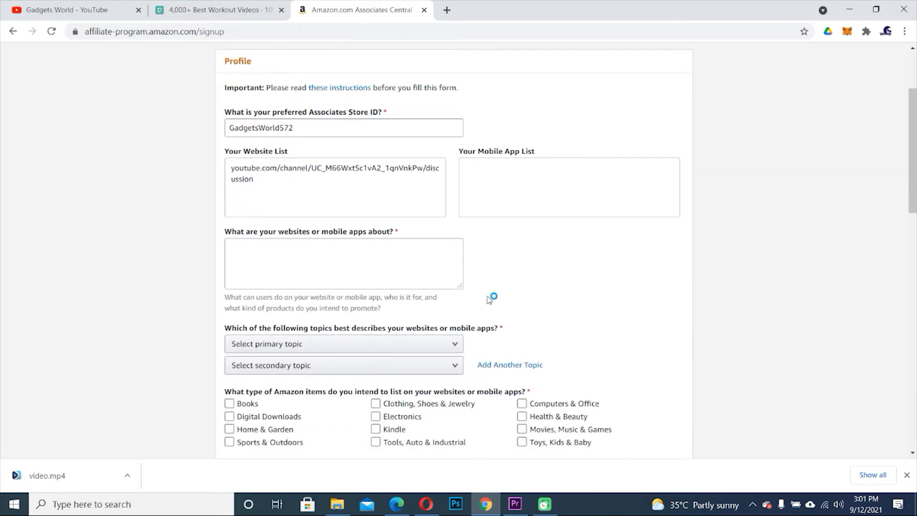
scroll(481, 294, down, 2)
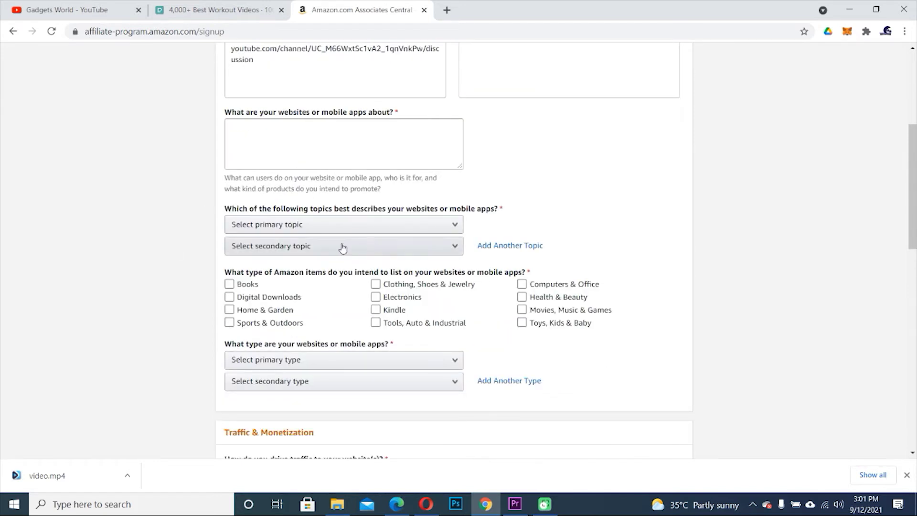
click(323, 226)
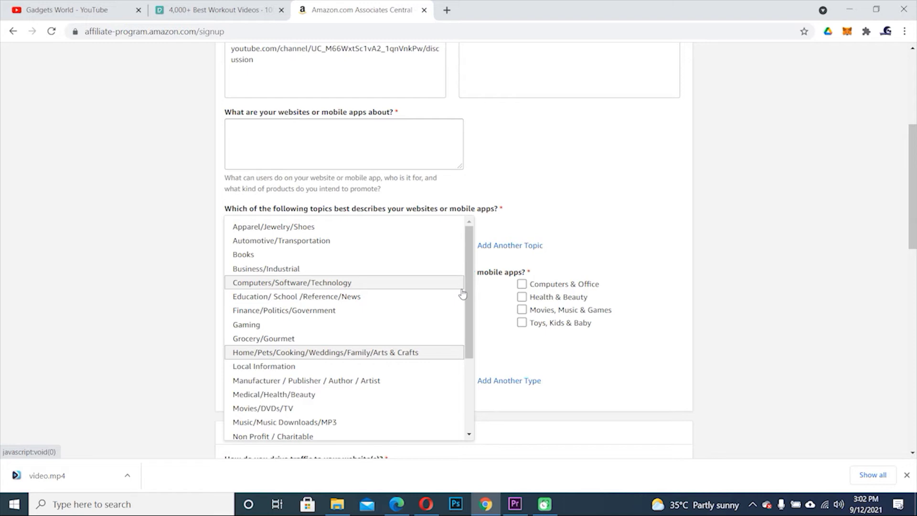
scroll(470, 307, down, 1)
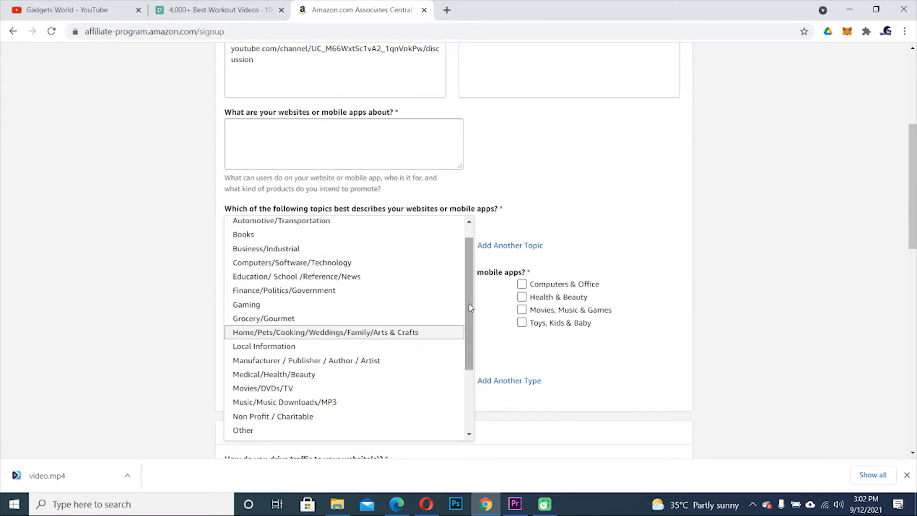
click(266, 374)
click(522, 297)
Set the primary website type to Content or Niche Website and mark Social Networks as the traffic source.
scroll(668, 270, down, 1)
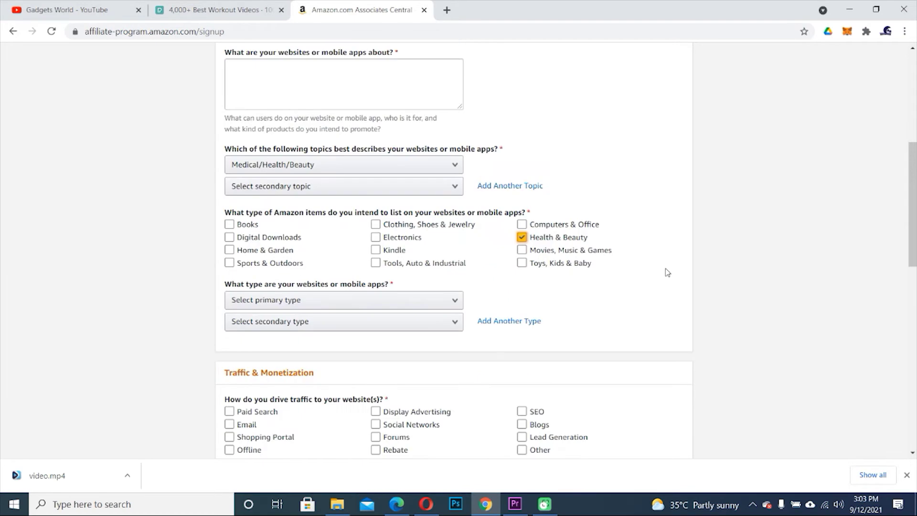
click(356, 301)
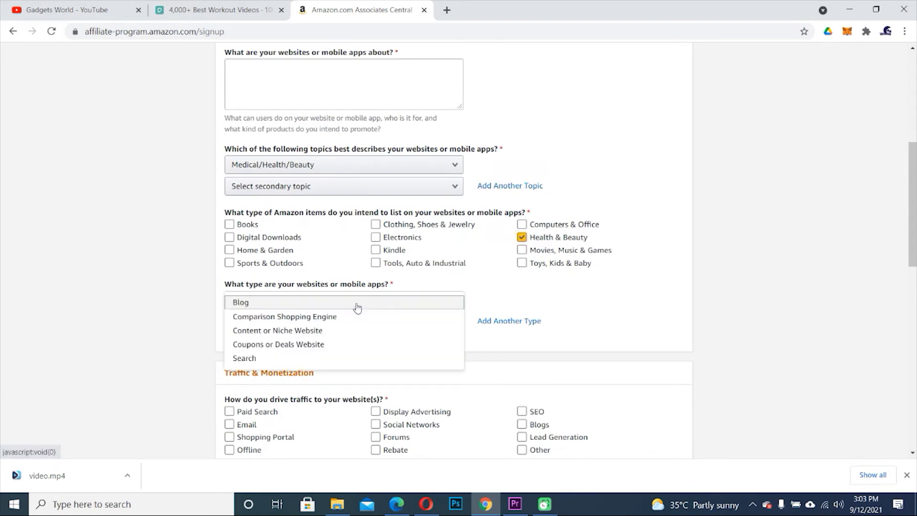
click(267, 330)
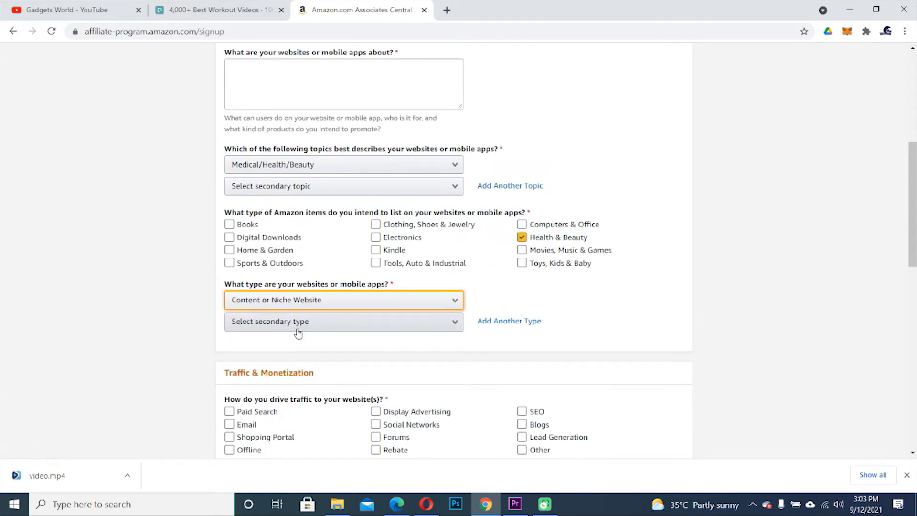
scroll(626, 350, down, 3)
scroll(627, 350, down, 1)
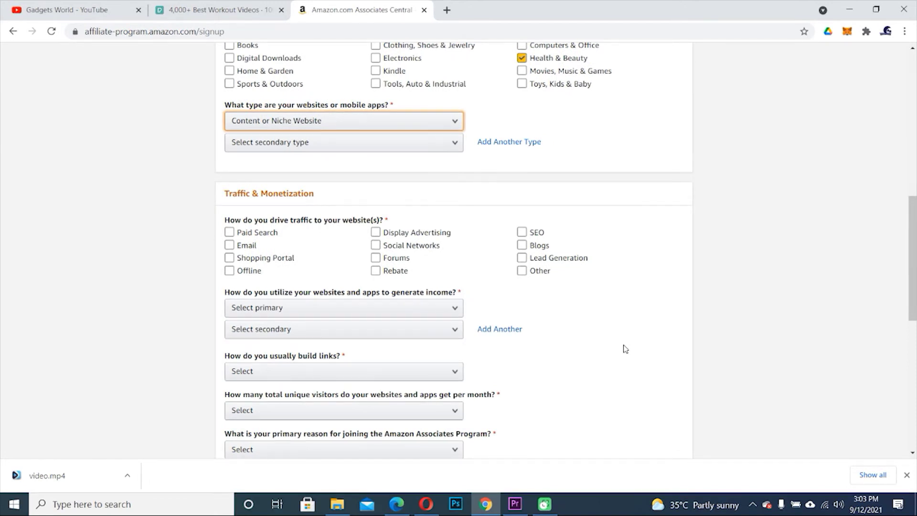
click(376, 246)
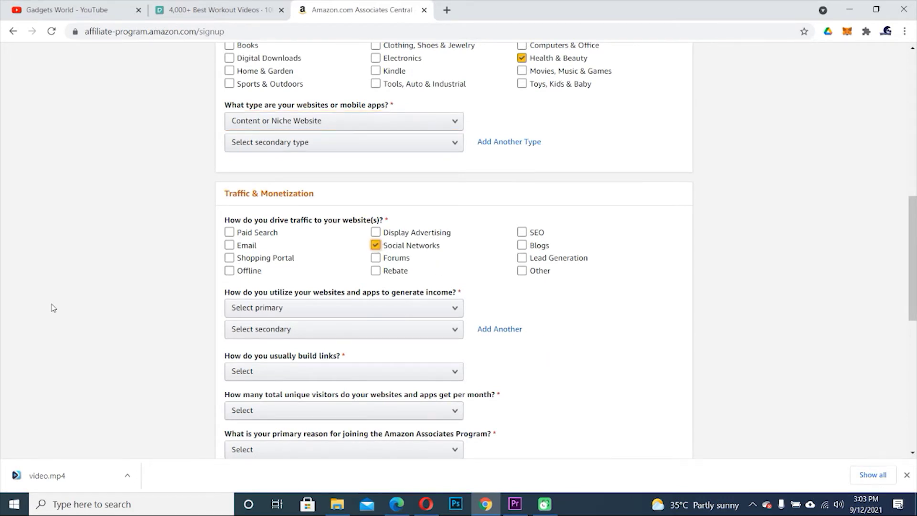
Set the primary income method for the websites and apps to Amazon Associates is the only way I monetize my site.
scroll(633, 323, down, 1)
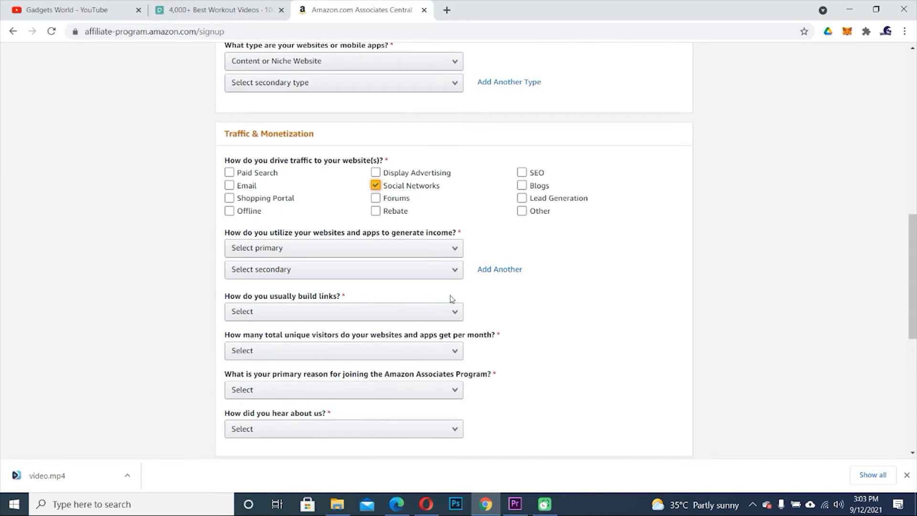
click(402, 252)
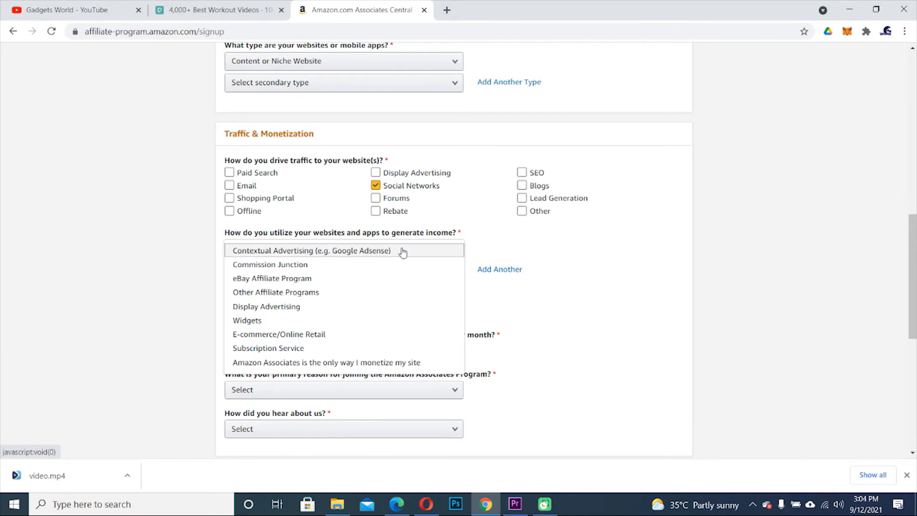
scroll(436, 349, down, 1)
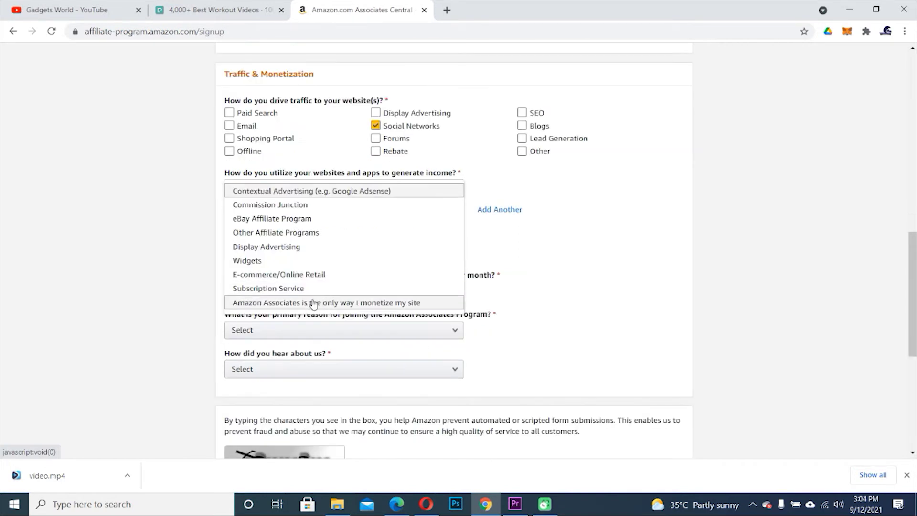
click(327, 304)
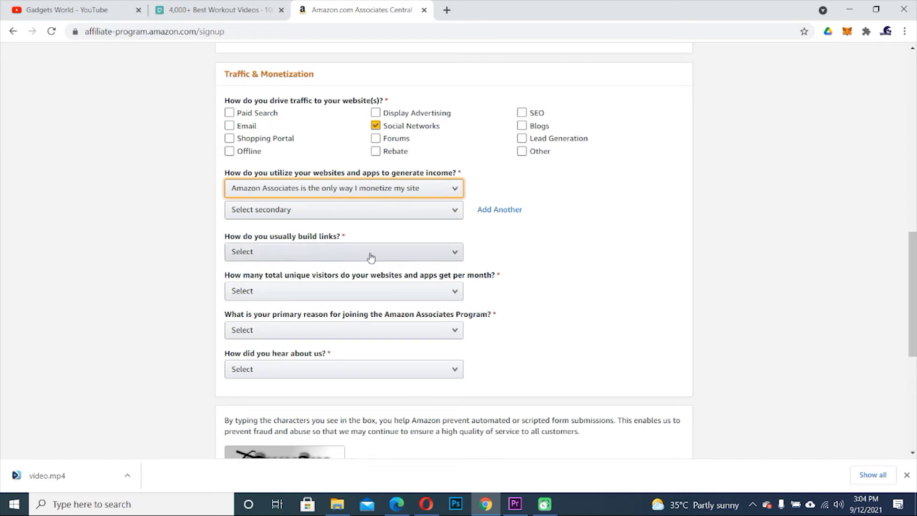
Set the usual link-building method to Other and the total unique monthly visitors to Less than 500.
click(406, 258)
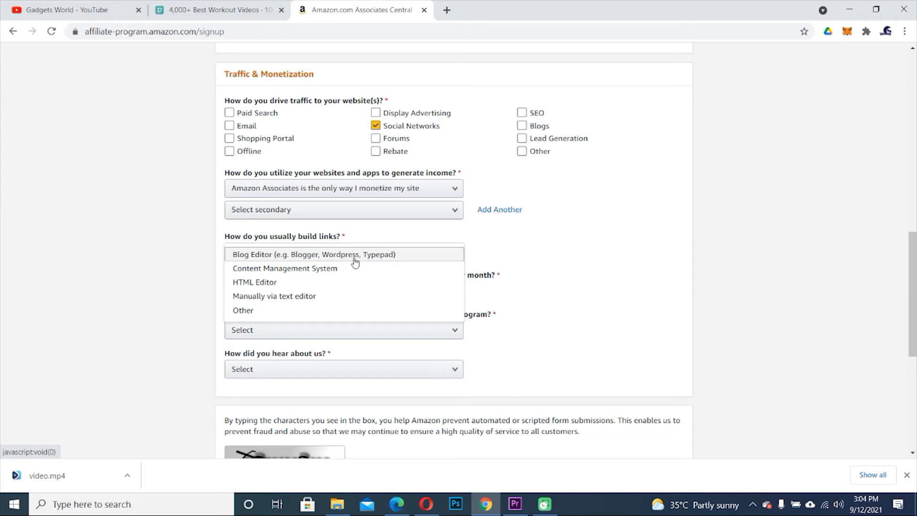
click(245, 311)
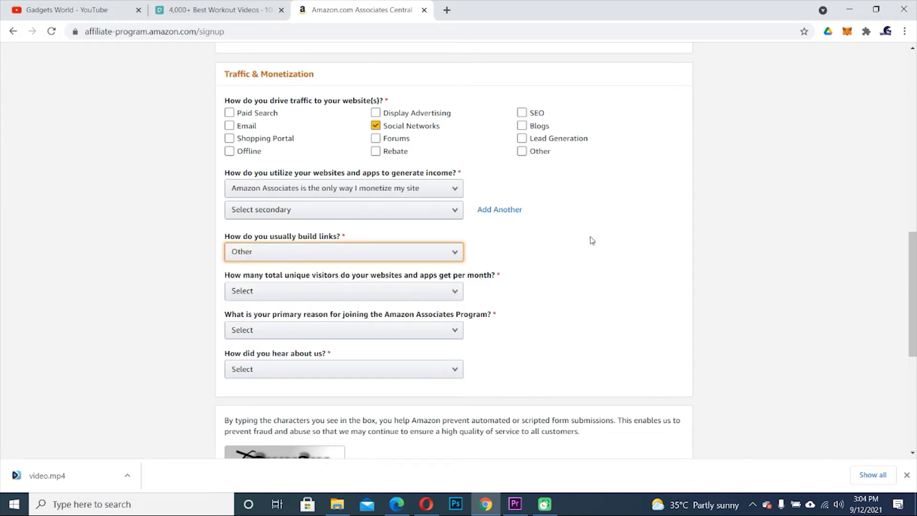
click(331, 295)
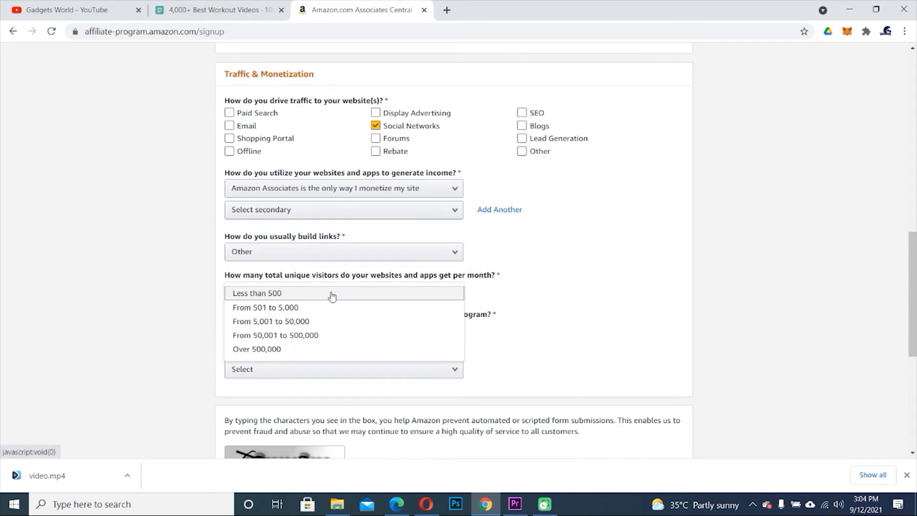
click(332, 296)
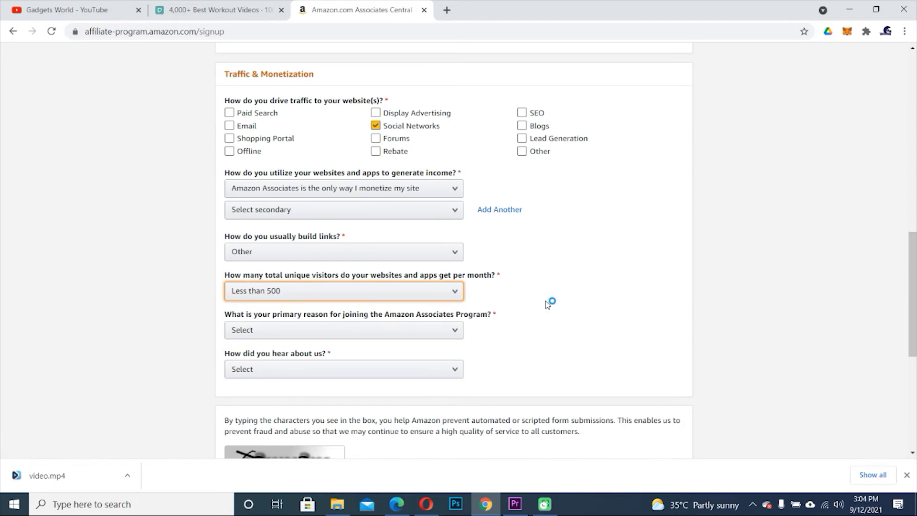
Set the primary reason for joining to To monetize my site and the way of hearing about the program to Online Search.
scroll(549, 303, down, 1)
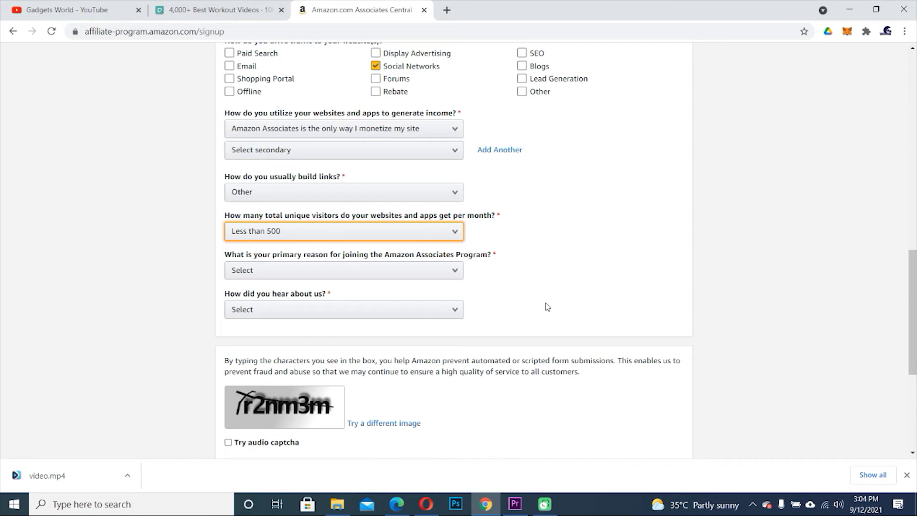
scroll(547, 306, down, 1)
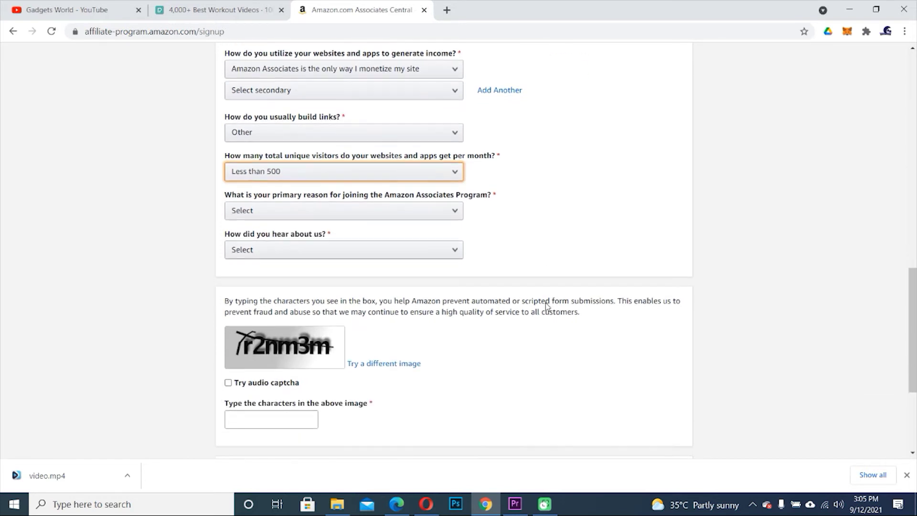
click(378, 211)
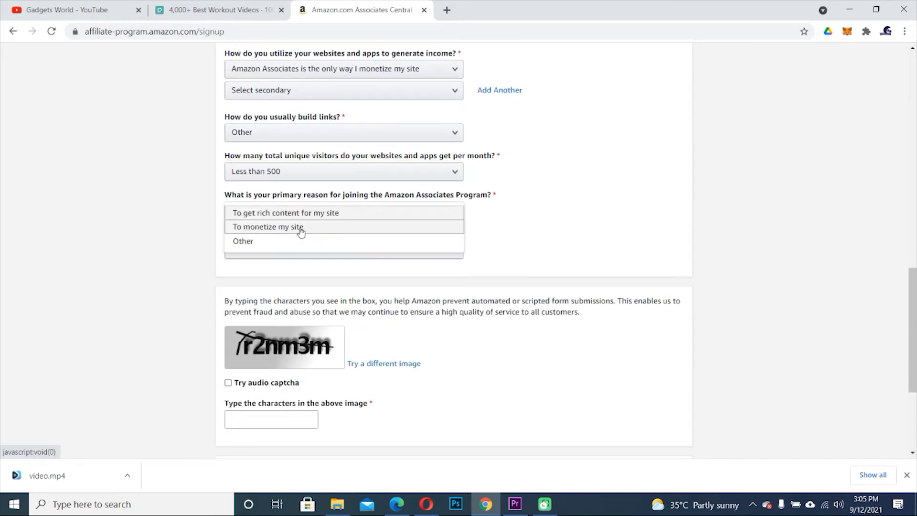
click(300, 228)
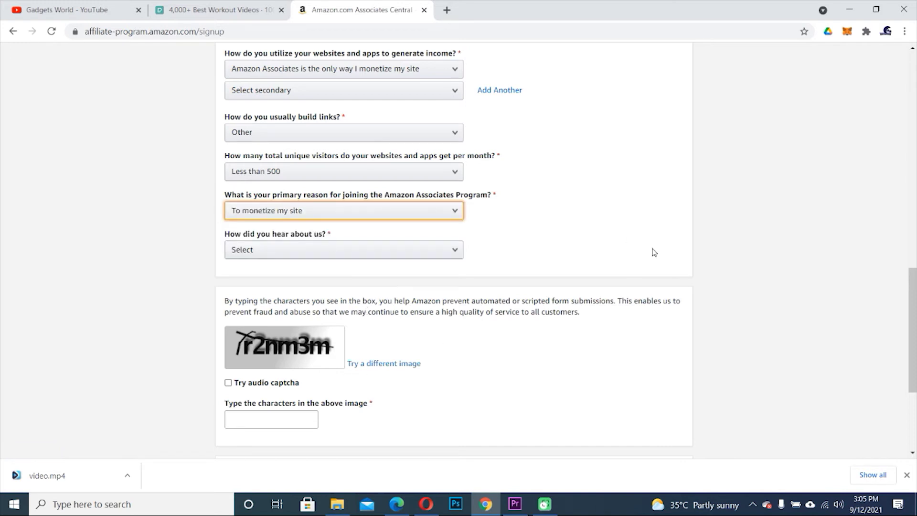
click(288, 253)
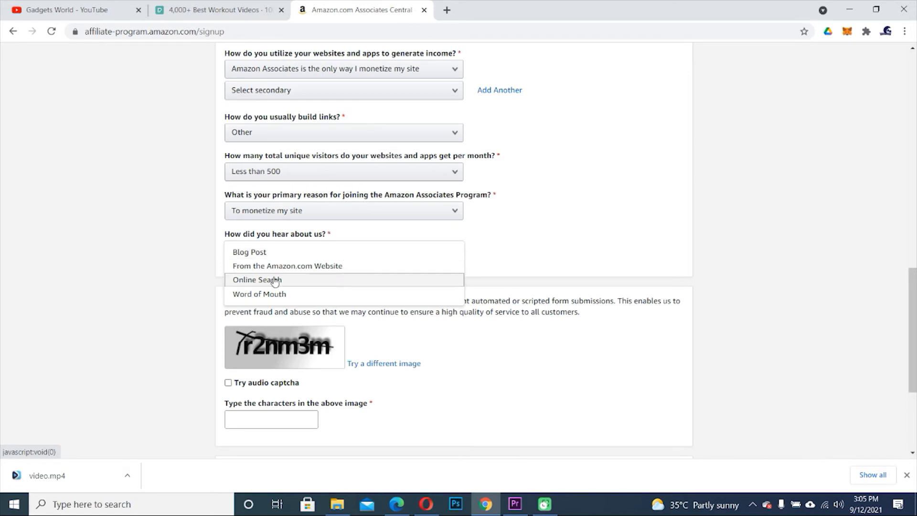
click(296, 279)
Enter the captcha characters, then accept the Associates Program Operating Agreement and submit the profile form.
scroll(596, 236, down, 1)
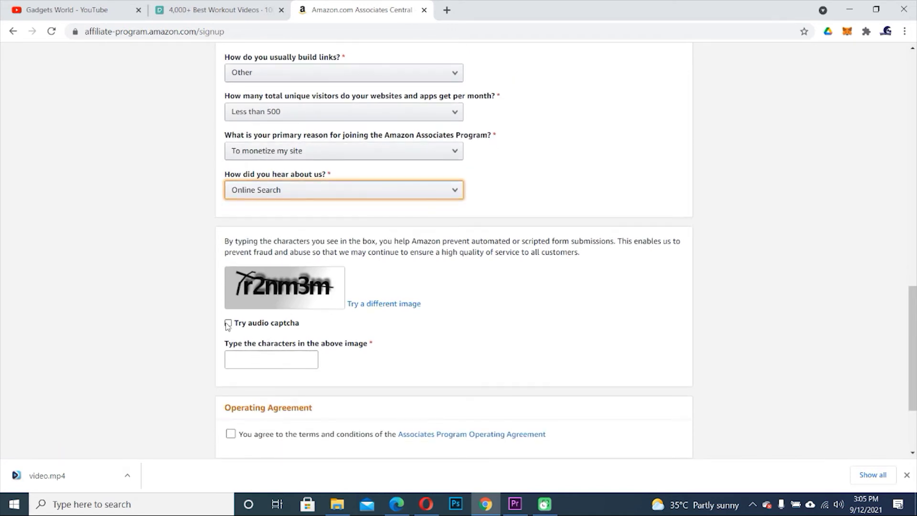
click(274, 367)
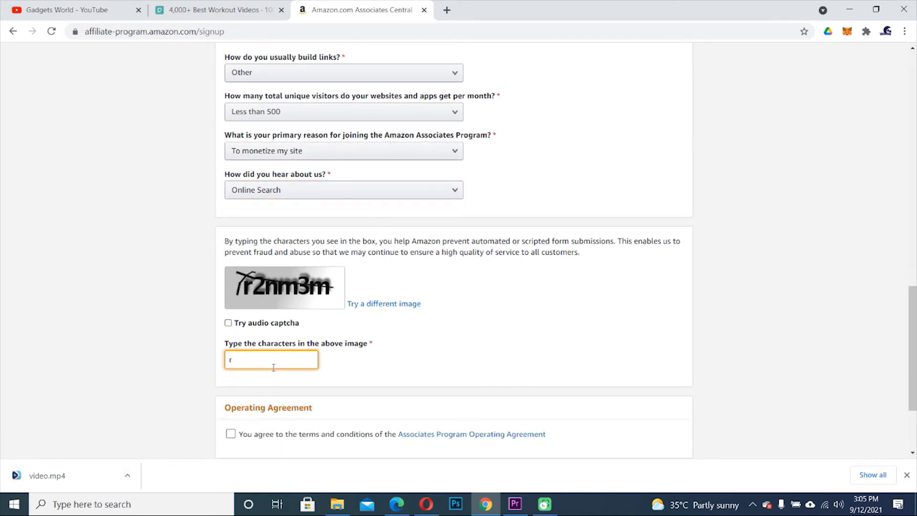
text(r2nm3m)
scroll(454, 348, down, 3)
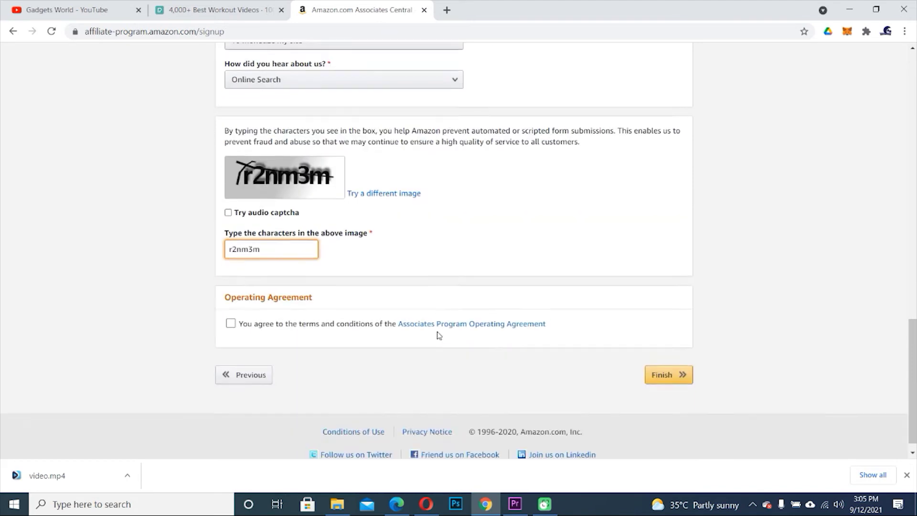
click(230, 314)
click(662, 369)
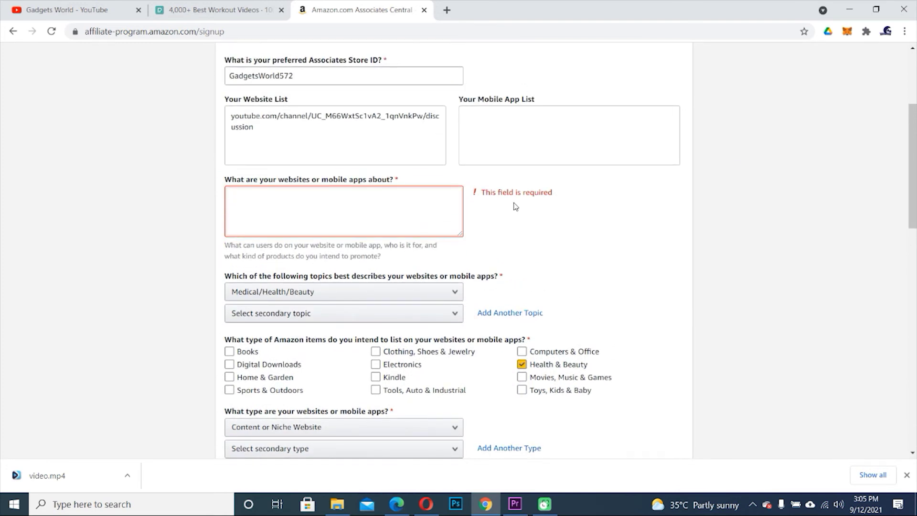
Describe what the websites or mobile apps are about as Health & Fitness and submit the profile form again.
click(309, 197)
text(Health)
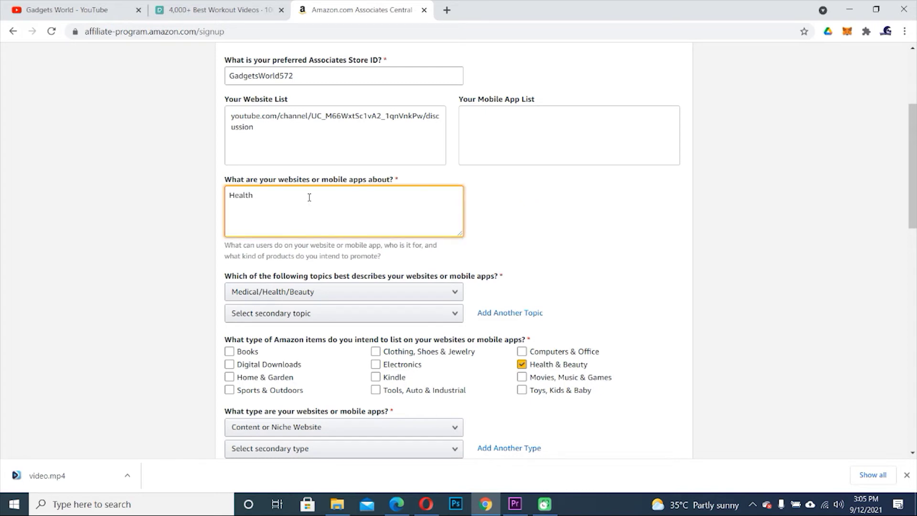
text( & Fitness)
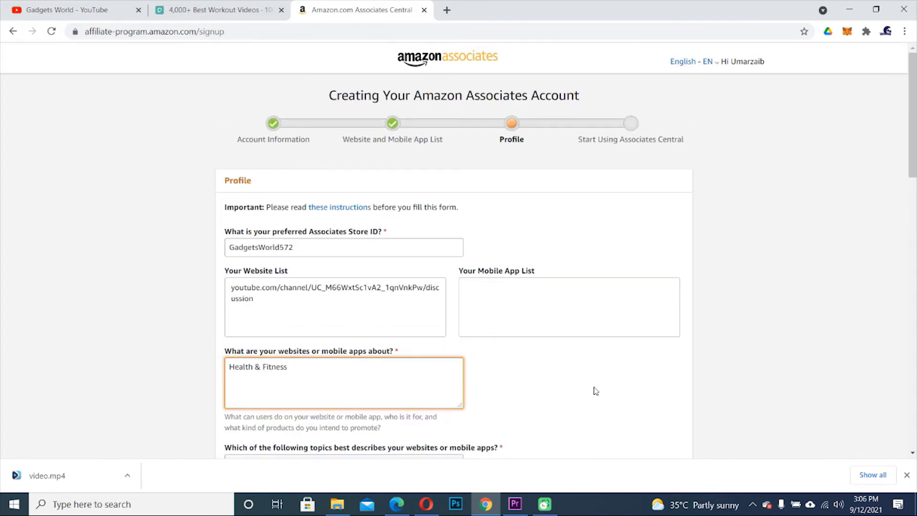
scroll(566, 336, down, 14)
scroll(565, 335, up, 4)
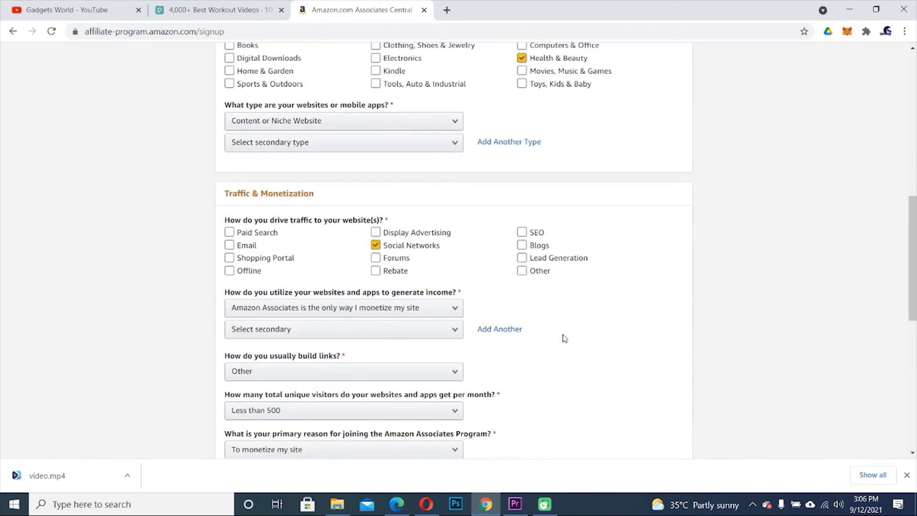
scroll(565, 338, down, 9)
click(669, 360)
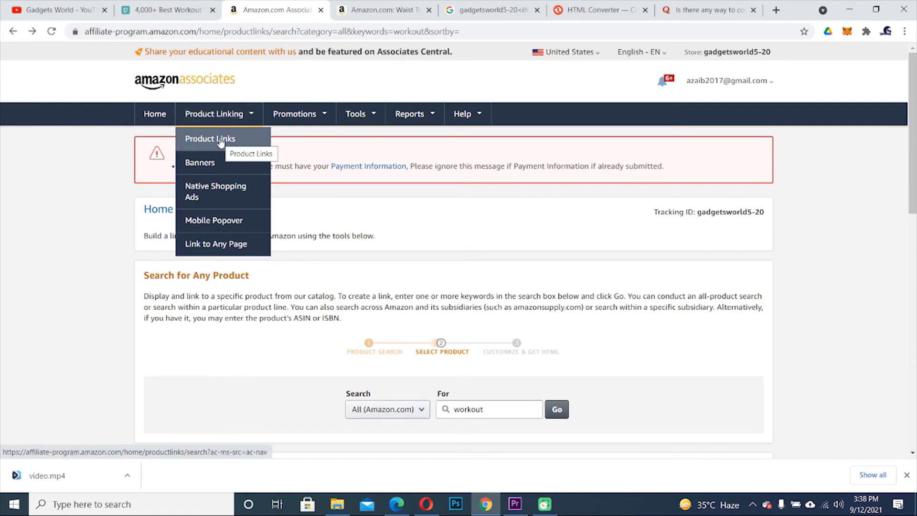
Open the Product Links tool in Associates Central and search all Amazon.com products for weight loss.
click(220, 142)
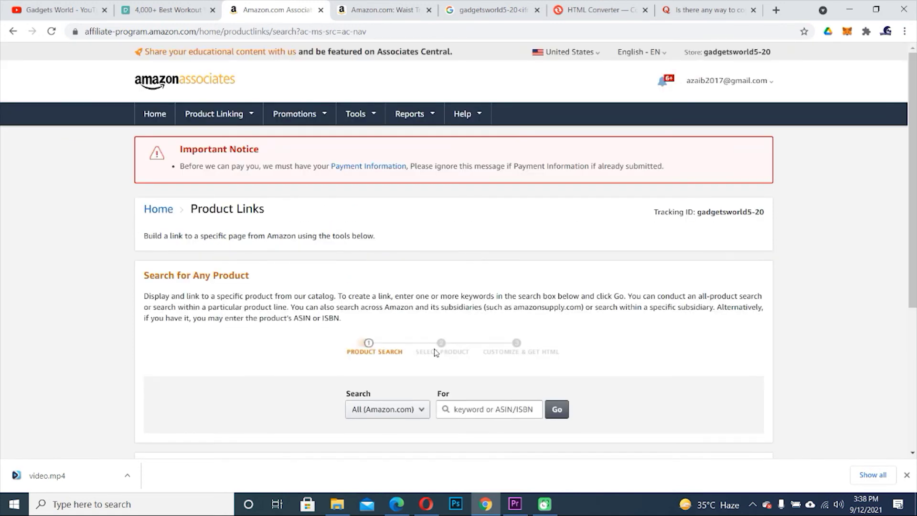
scroll(470, 366, down, 5)
click(473, 179)
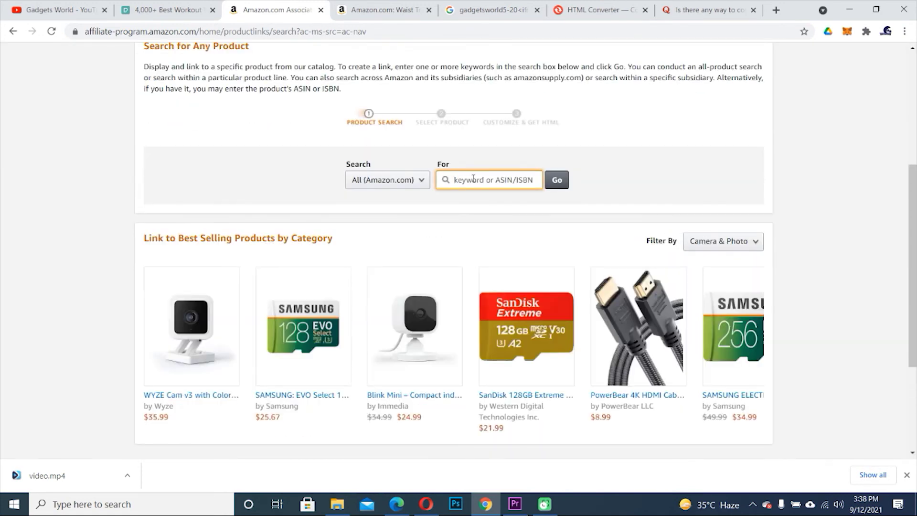
text(weight loss)
click(557, 180)
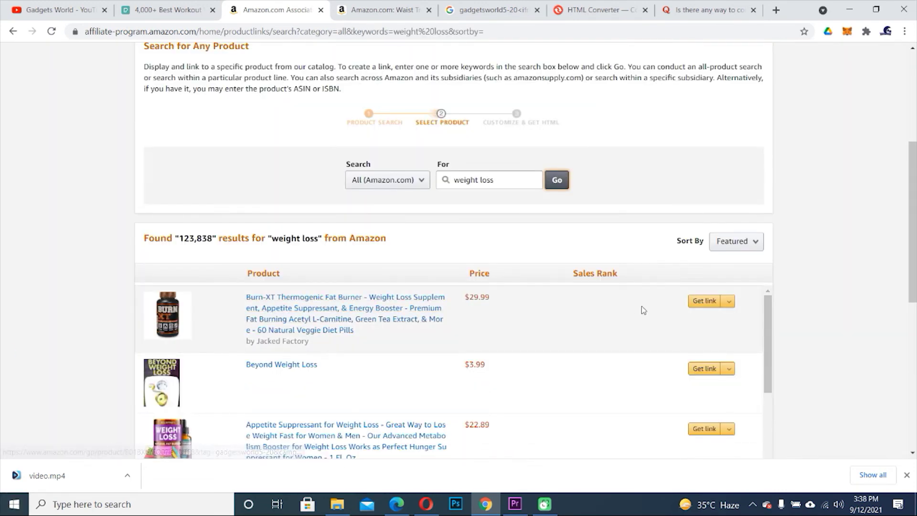
Get the affiliate link for the Waist Trainer Belt for Women from the weight loss results.
scroll(642, 309, down, 3)
scroll(642, 310, down, 2)
click(699, 327)
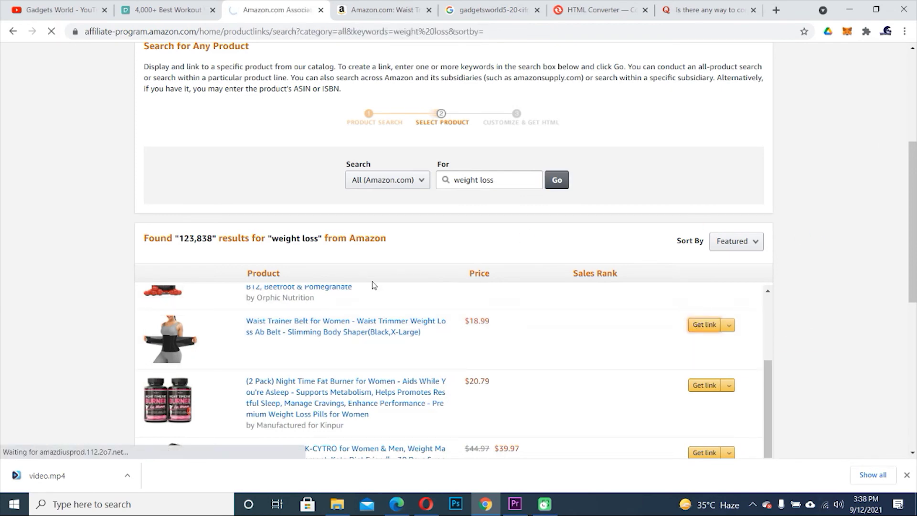
Examine the Text and Image and Image Only versions of the waist trainer belt link, including their previews and HTML code.
scroll(641, 319, down, 7)
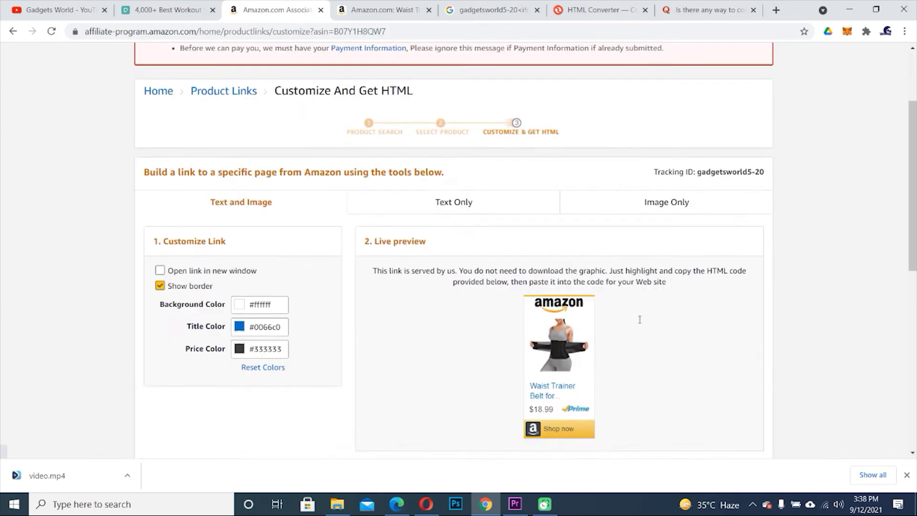
scroll(325, 322, up, 5)
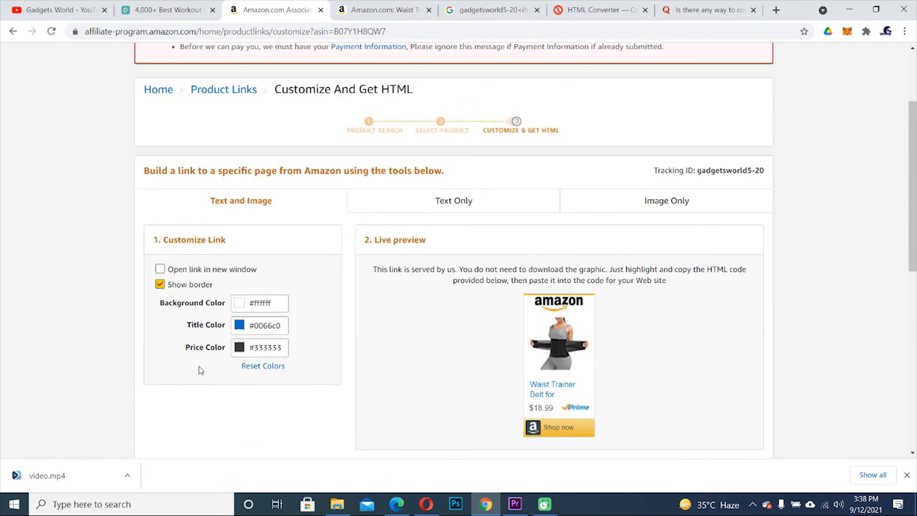
scroll(213, 369, down, 6)
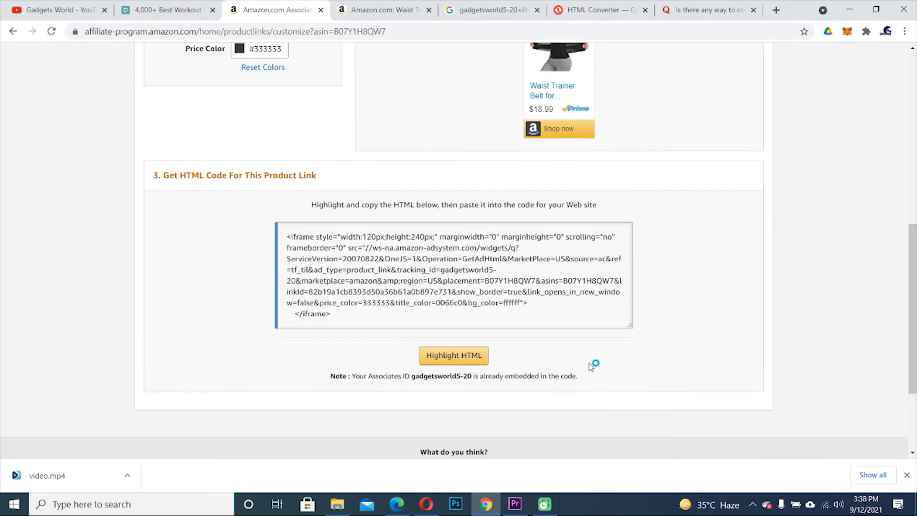
scroll(590, 352, down, 2)
scroll(591, 352, up, 8)
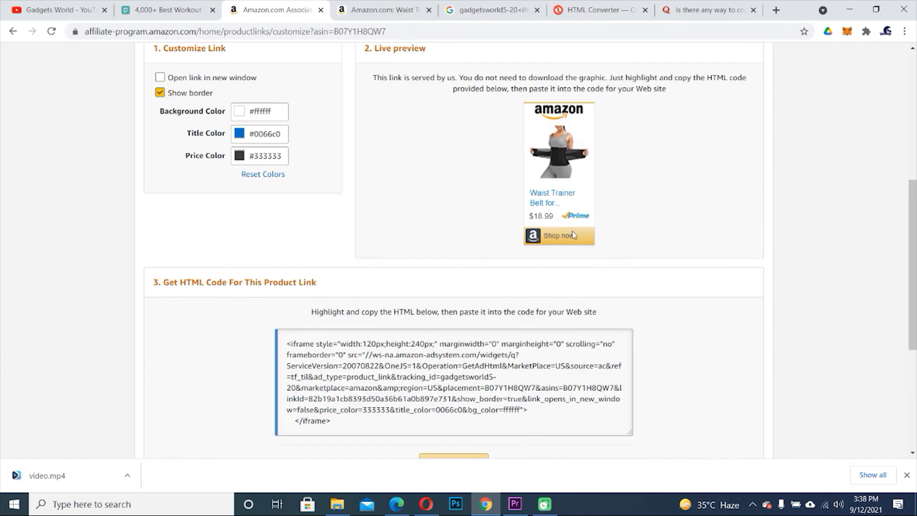
click(682, 250)
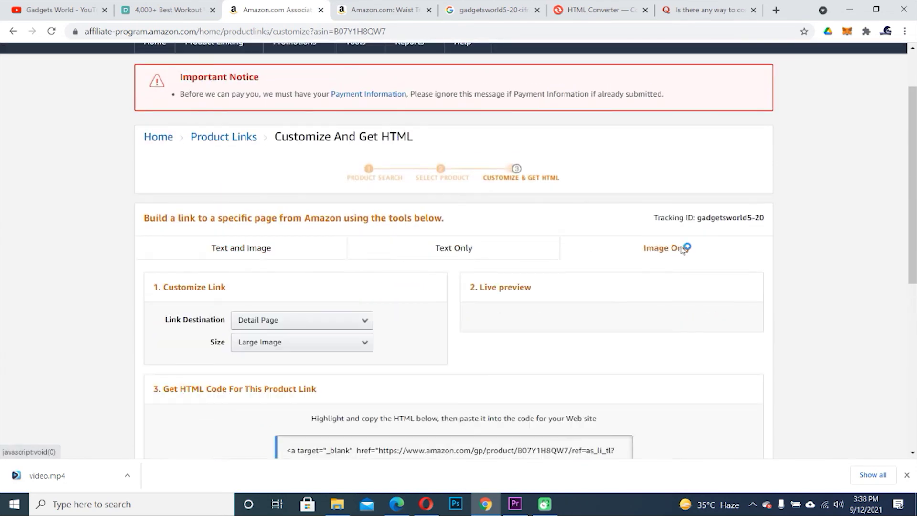
scroll(721, 327, down, 3)
scroll(596, 289, up, 3)
scroll(680, 288, down, 1)
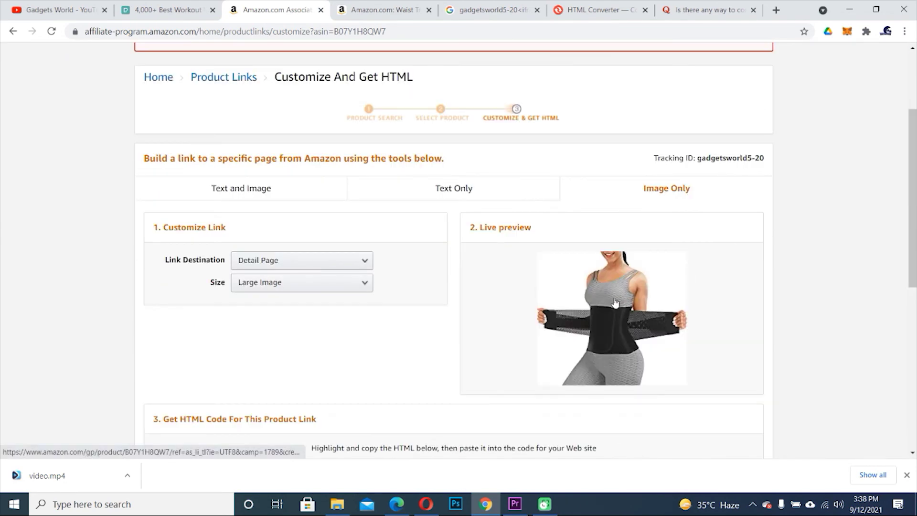
Switch the waist trainer belt link to Text Only in Short Link format and select the whole short URL for copying.
click(458, 191)
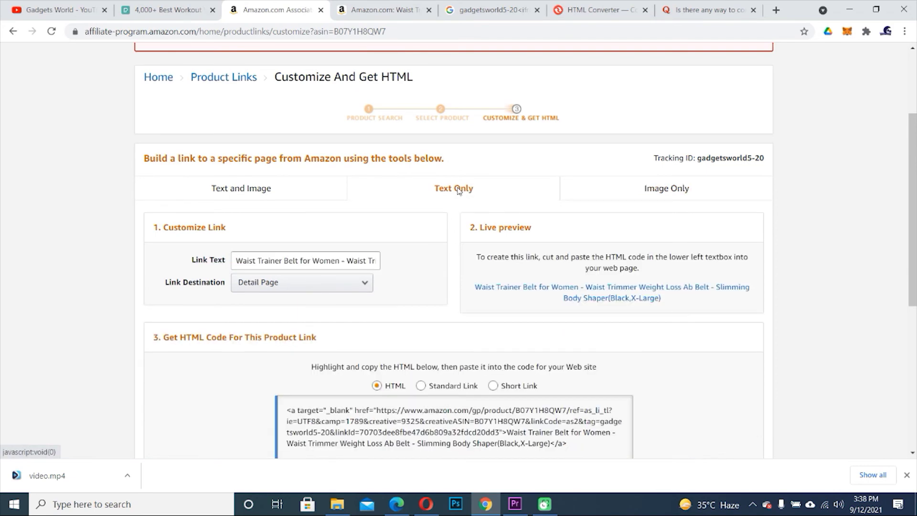
scroll(578, 329, down, 3)
click(493, 206)
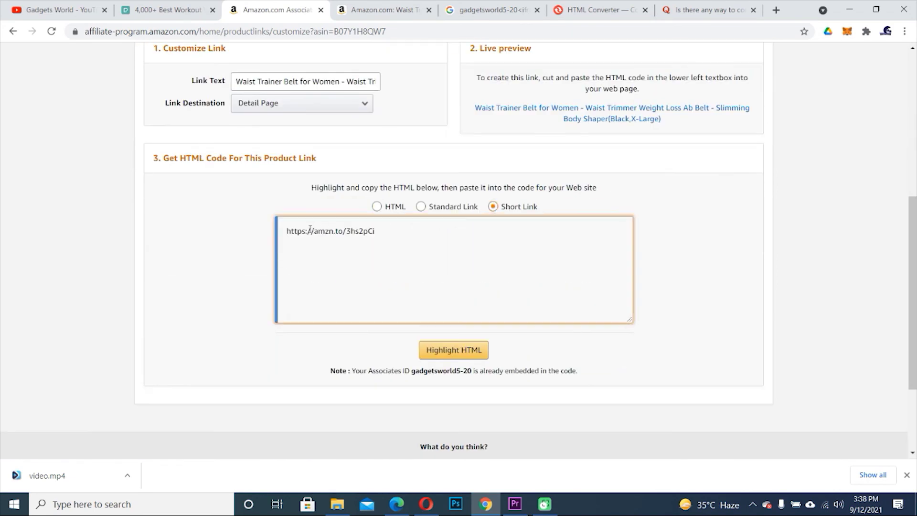
click(310, 233)
right_click(308, 234)
click(336, 241)
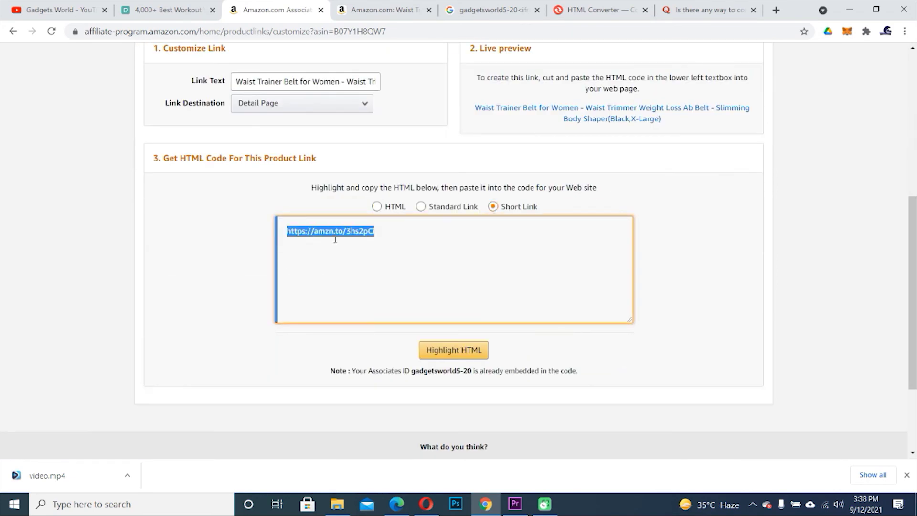
Switch to the Gadgets World YouTube channel and show its list of videos.
scroll(335, 239, up, 5)
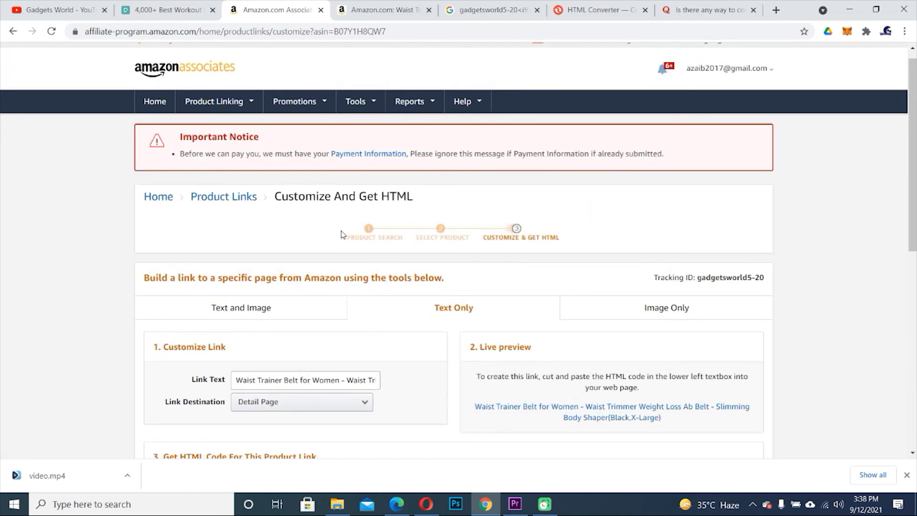
click(36, 10)
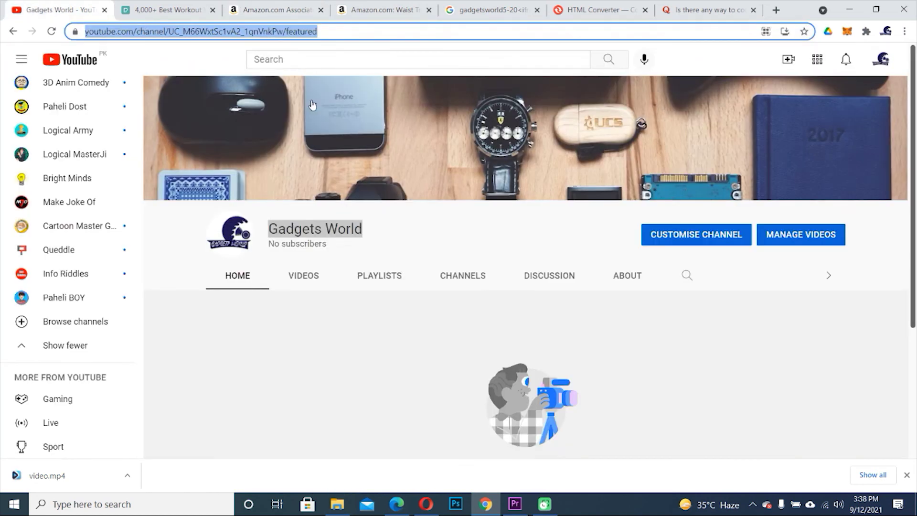
click(305, 275)
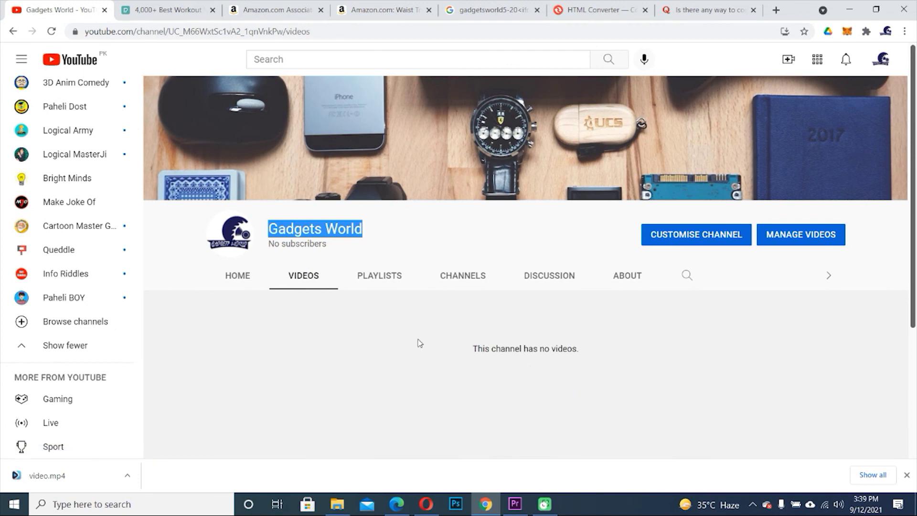